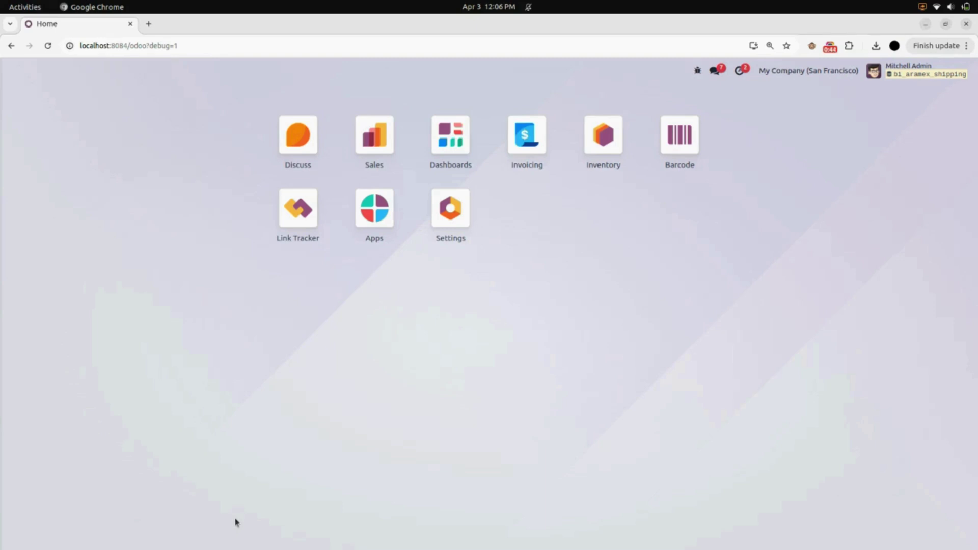
Open the Aramex delivery method from the Inventory configuration and review its provider and account settings
left_click(613, 149)
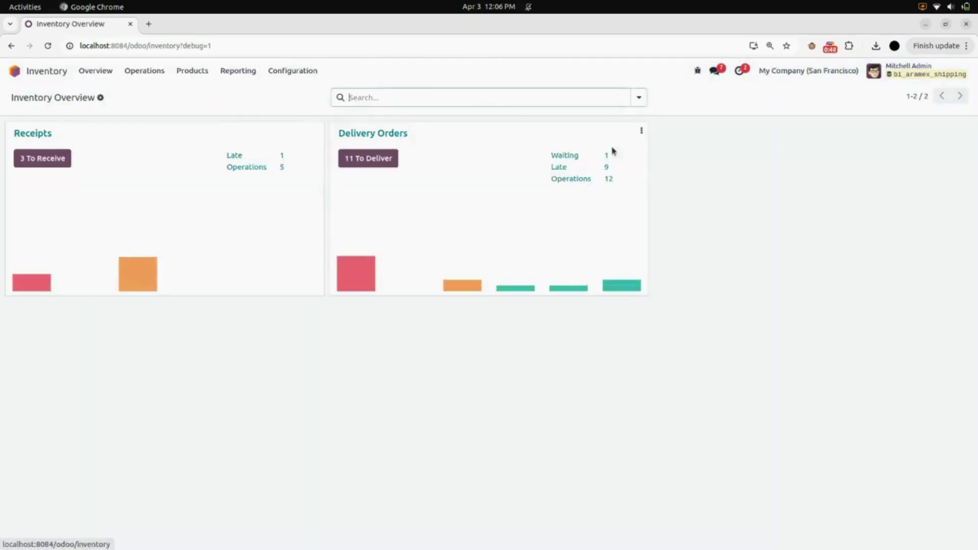
left_click(304, 75)
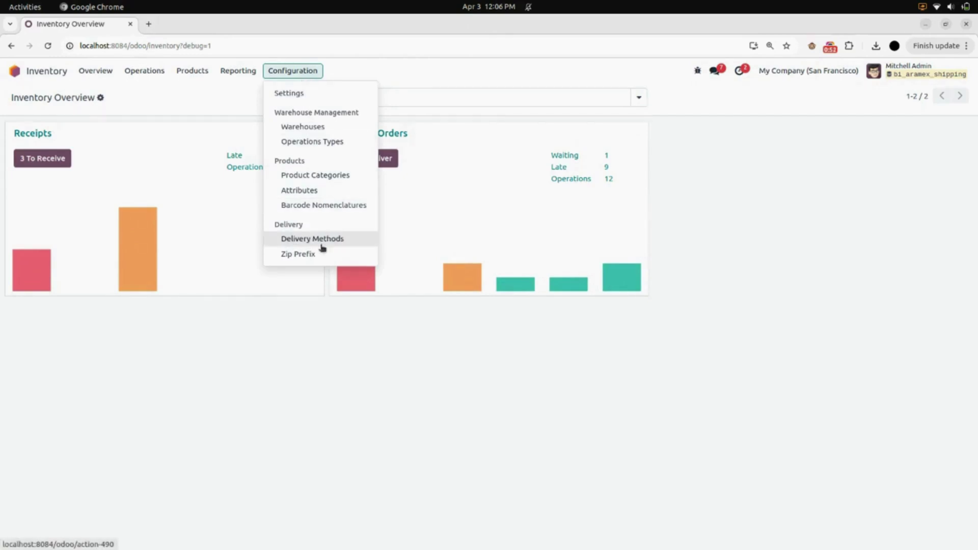
left_click(340, 244)
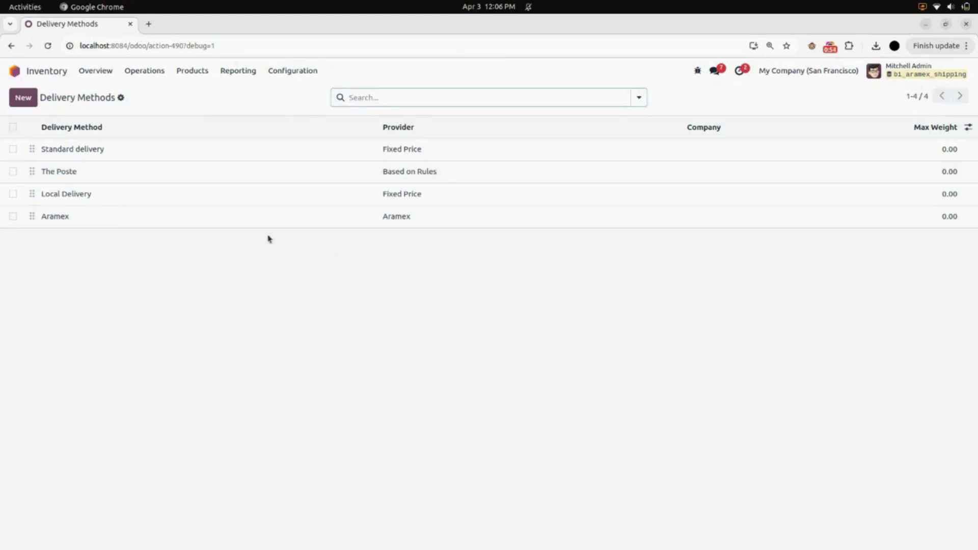
left_click(148, 224)
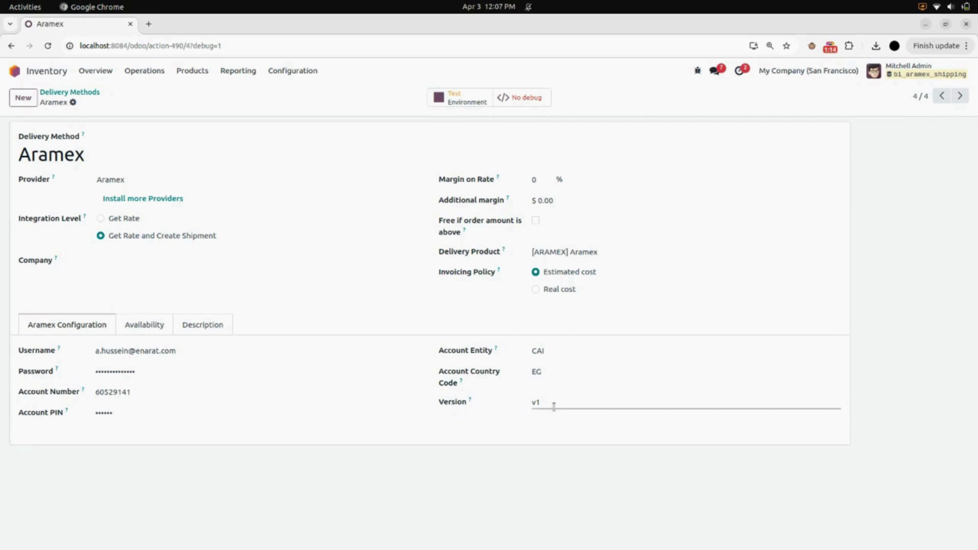
Create a new sales quotation for the customer Deco Addict
left_click(43, 80)
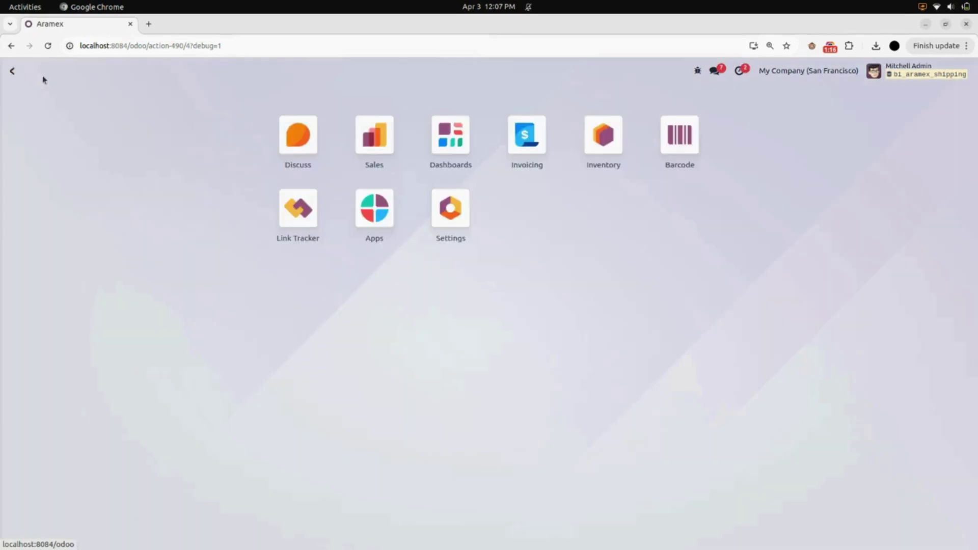
left_click(377, 150)
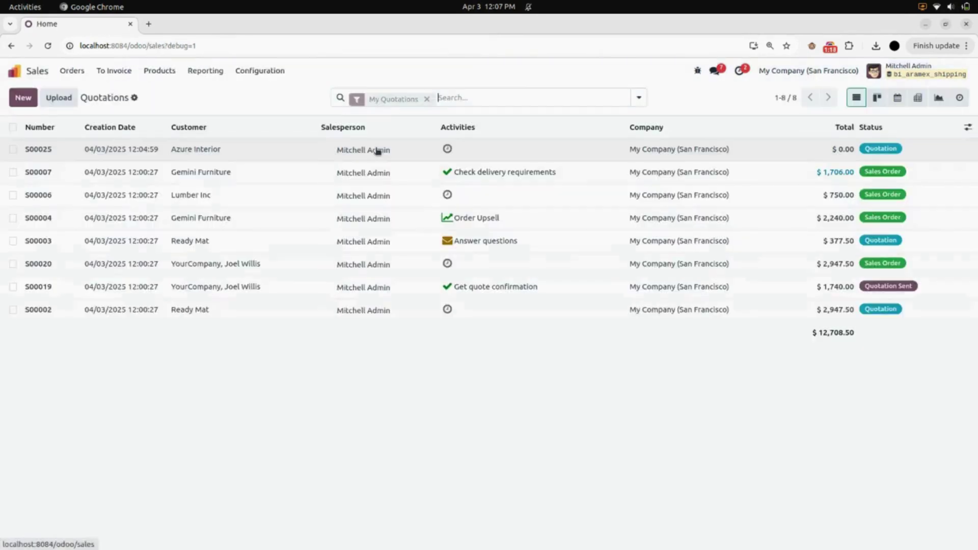
left_click(26, 99)
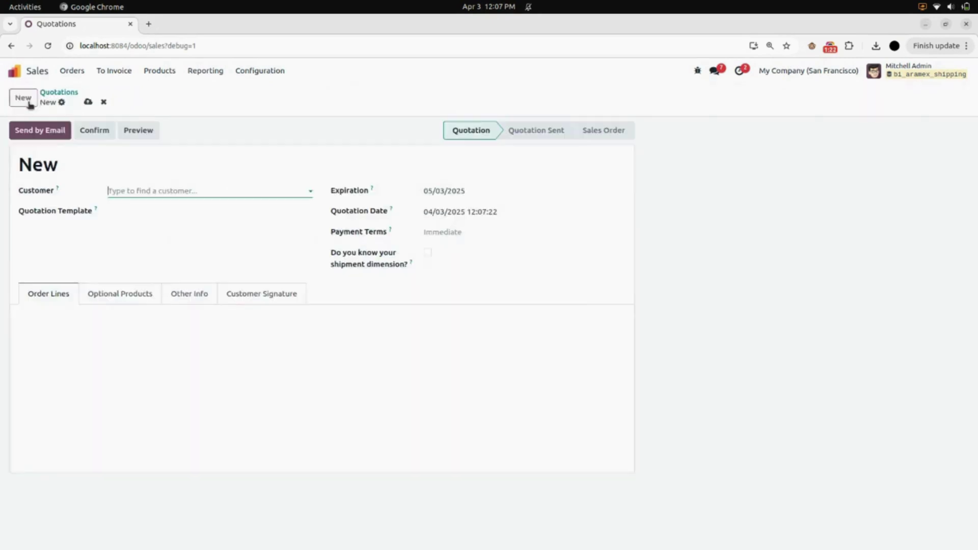
left_click(134, 189)
left_click(146, 207)
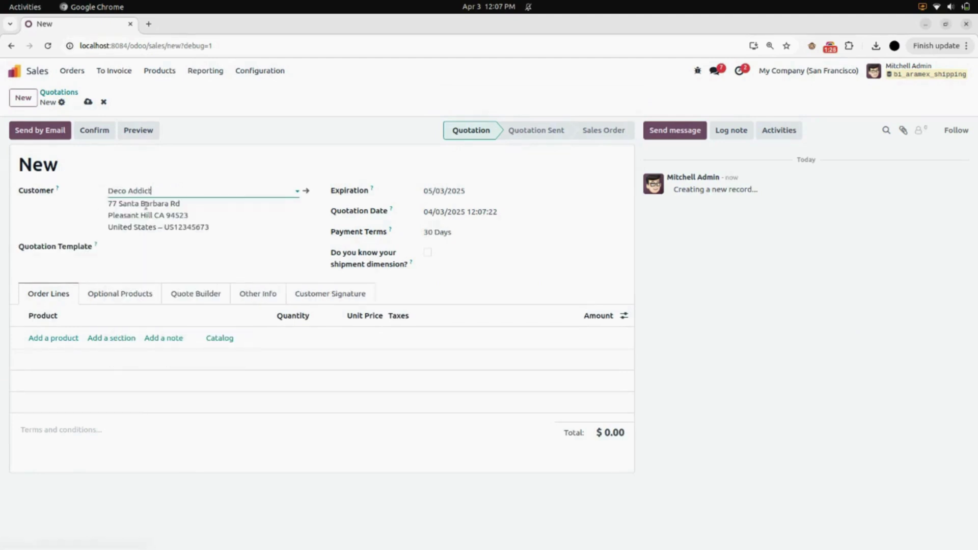
Add the Acoustic Bloc Screens product in the Wood variant with quantity 1 to the order lines
left_click(70, 339)
left_click(78, 355)
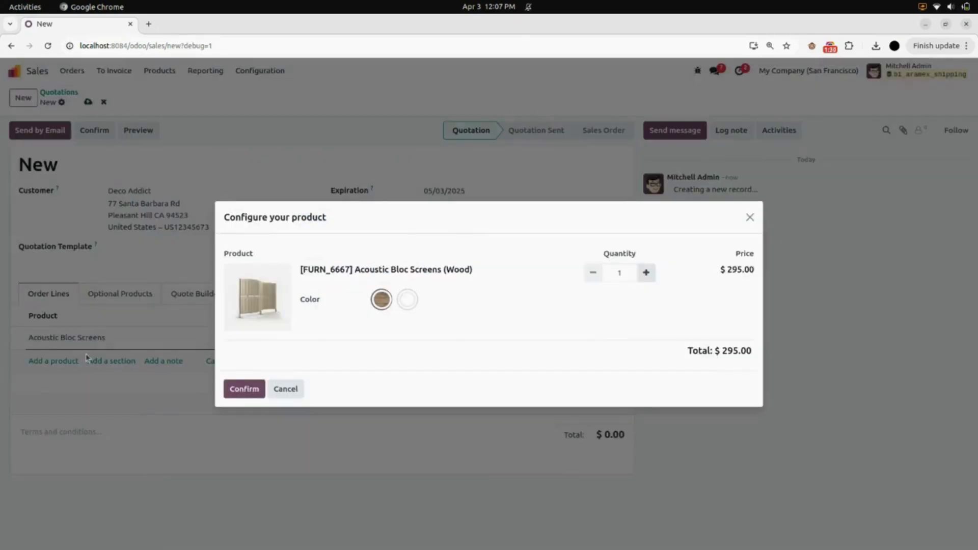
left_click(248, 390)
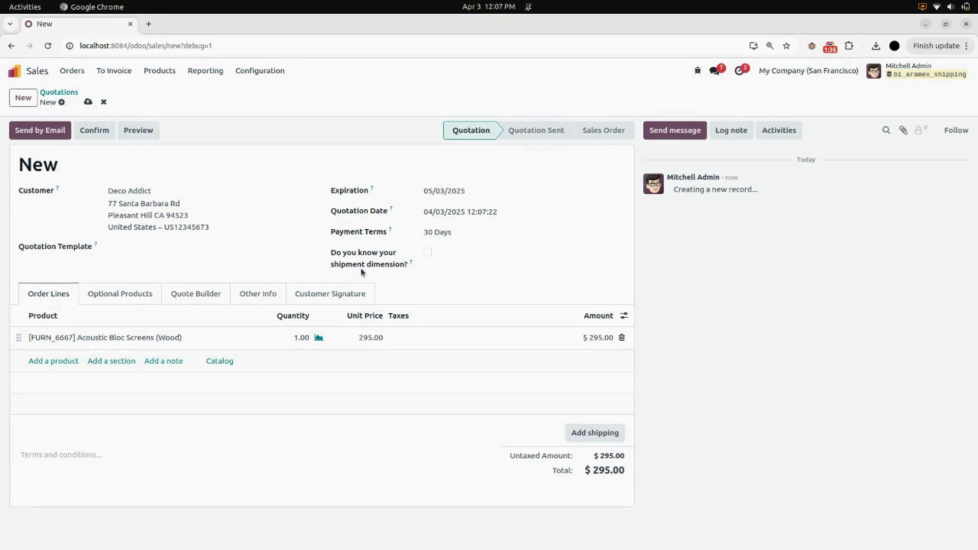
Mark the quotation's shipment dimensions as known and open the box dimensions entry
left_click(427, 253)
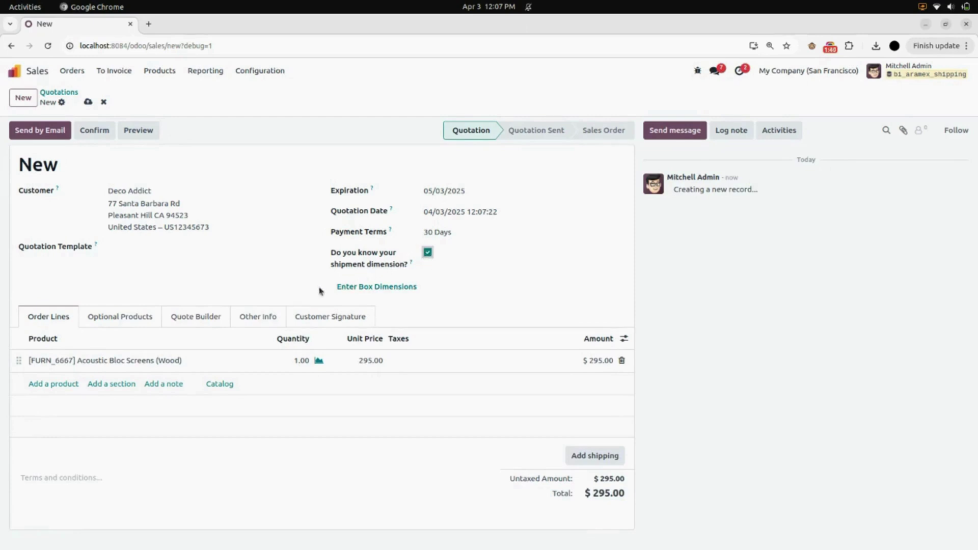
left_click(391, 287)
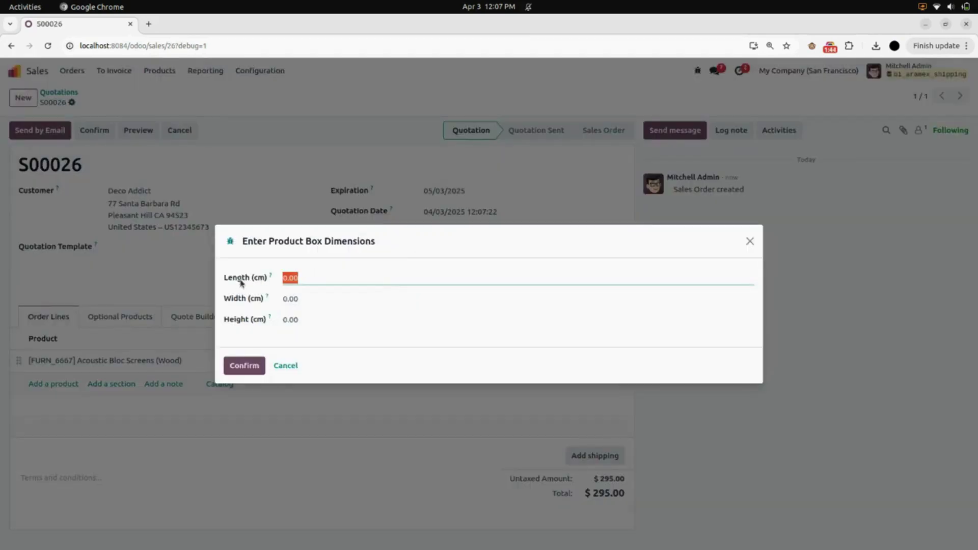
Try to set the product box dimensions to length 120 cm, width 140 cm and height 150 cm
type("120")
left_click(323, 296)
type("14")
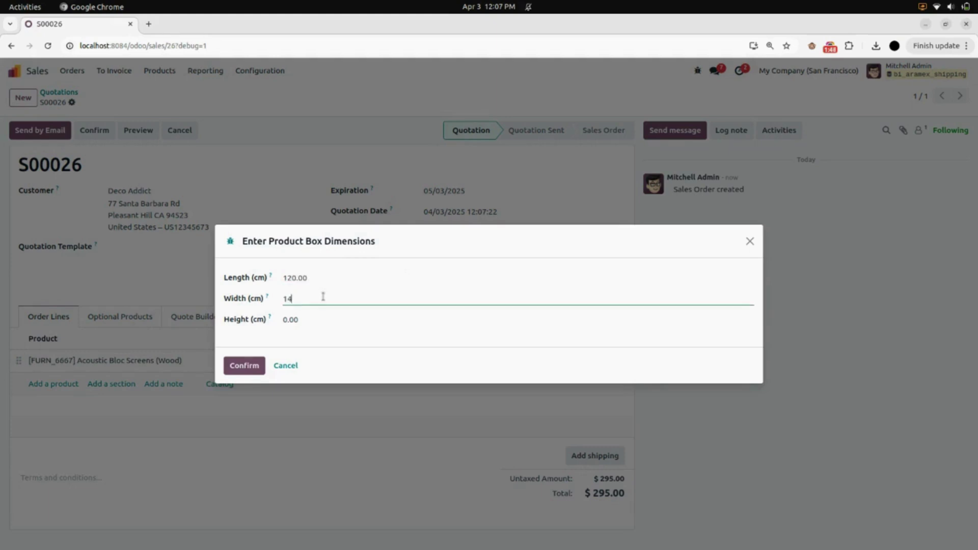
type("0")
left_click(311, 316)
type("1")
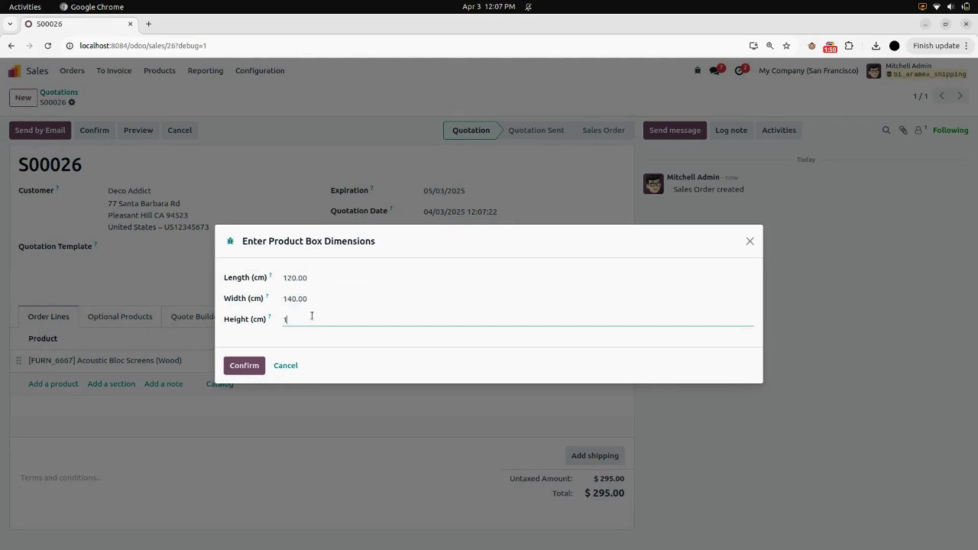
type("50")
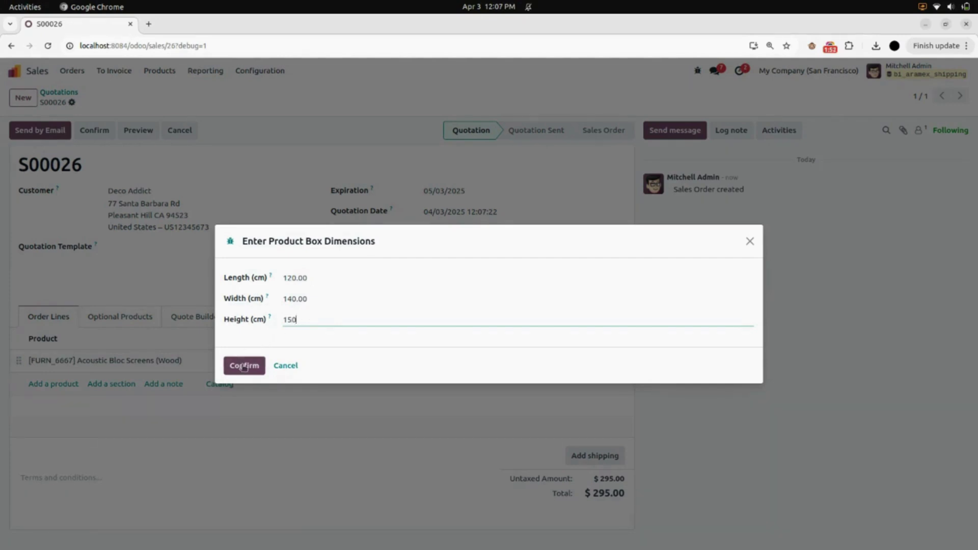
left_click(244, 367)
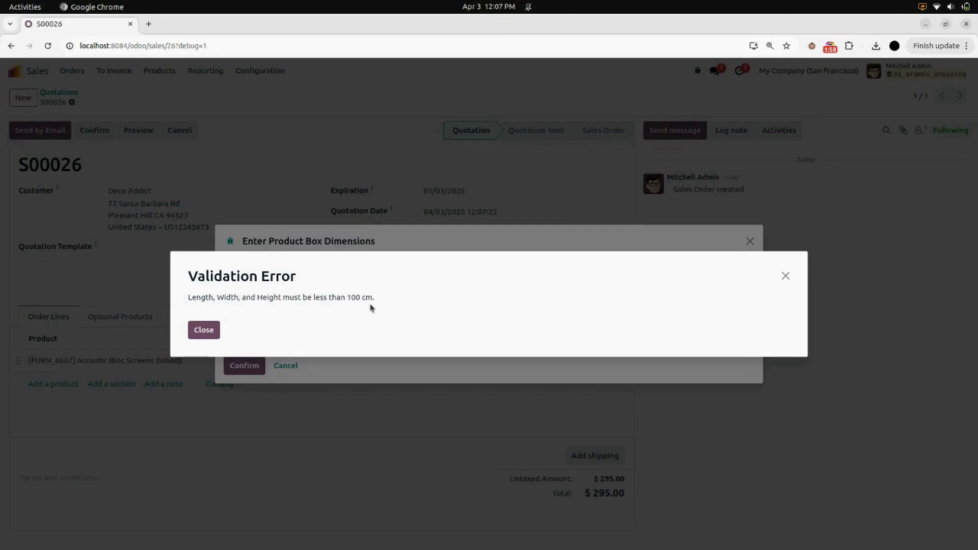
left_click(211, 330)
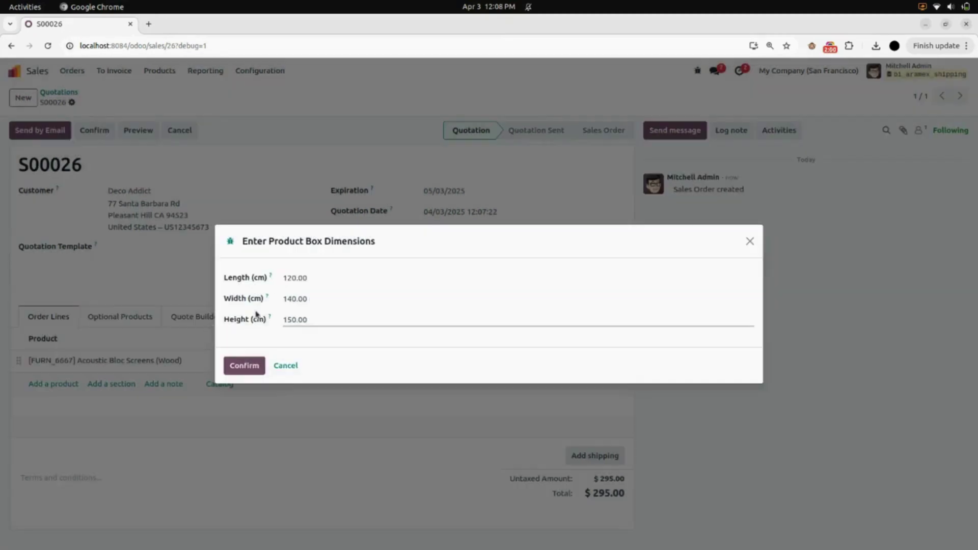
Set the product box's length and width to 10 cm each and replace the height with a value below 100 cm
left_click(327, 280)
type("10")
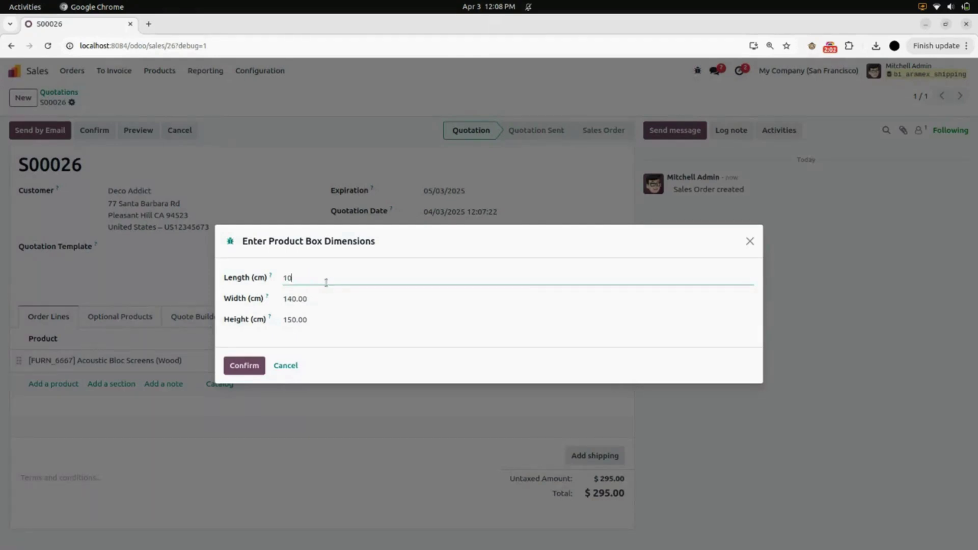
left_click(327, 301)
type("10")
left_click(320, 321)
type("1")
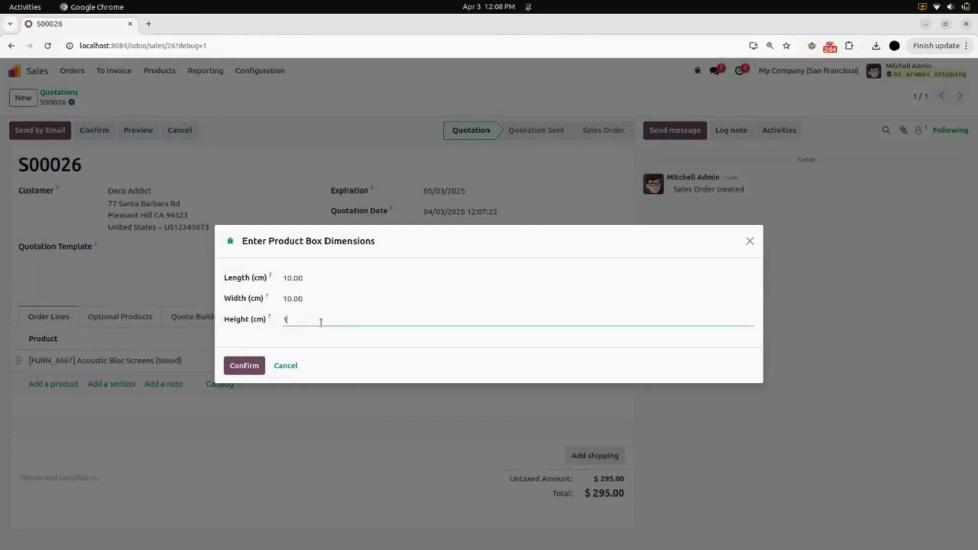
left_click(254, 366)
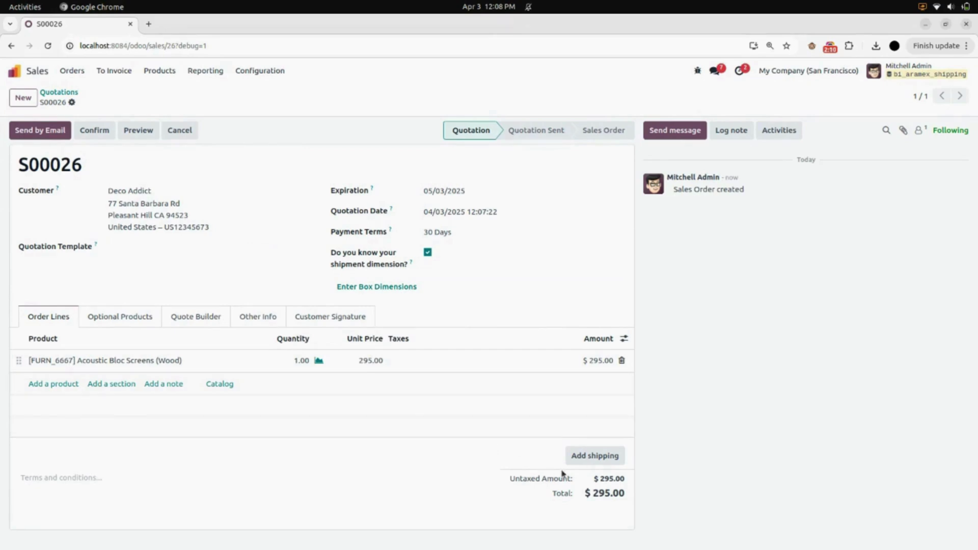
Add Aramex shipping to the quotation with product type Parcel, using the rate fetched from the carrier
left_click(594, 463)
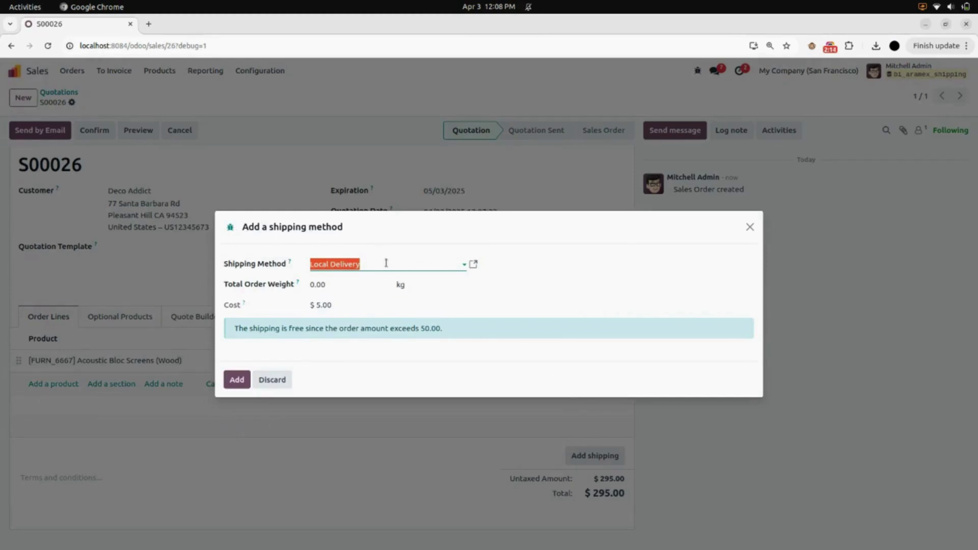
left_click(386, 262)
left_click(372, 328)
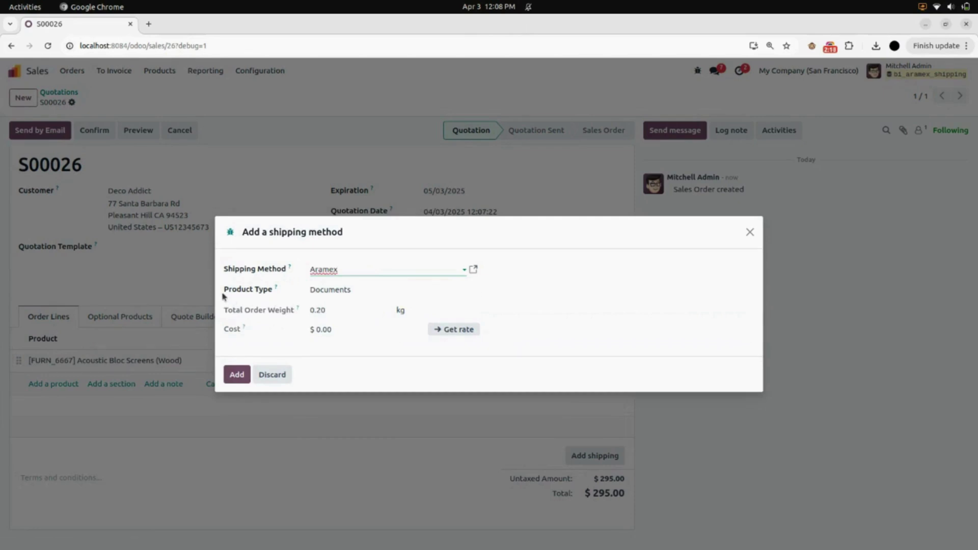
left_click(336, 291)
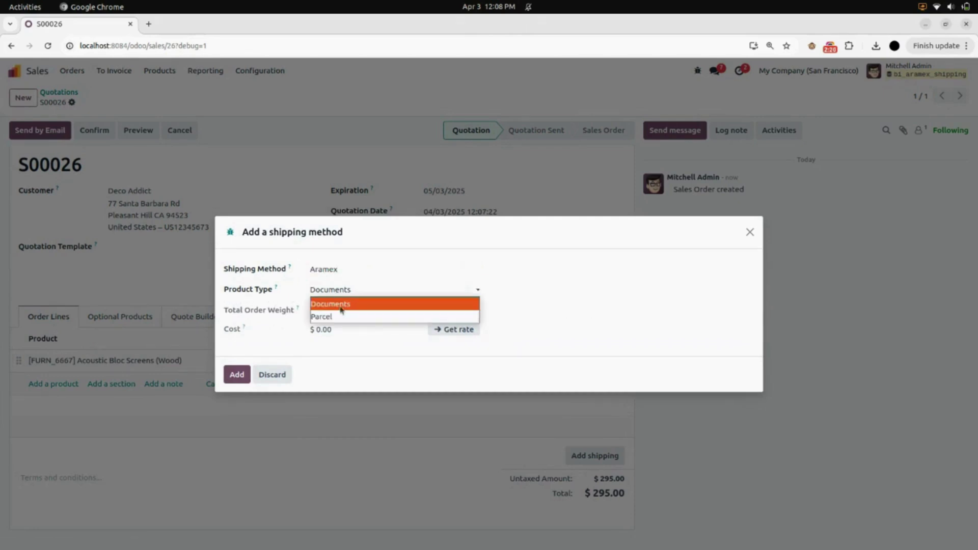
left_click(342, 316)
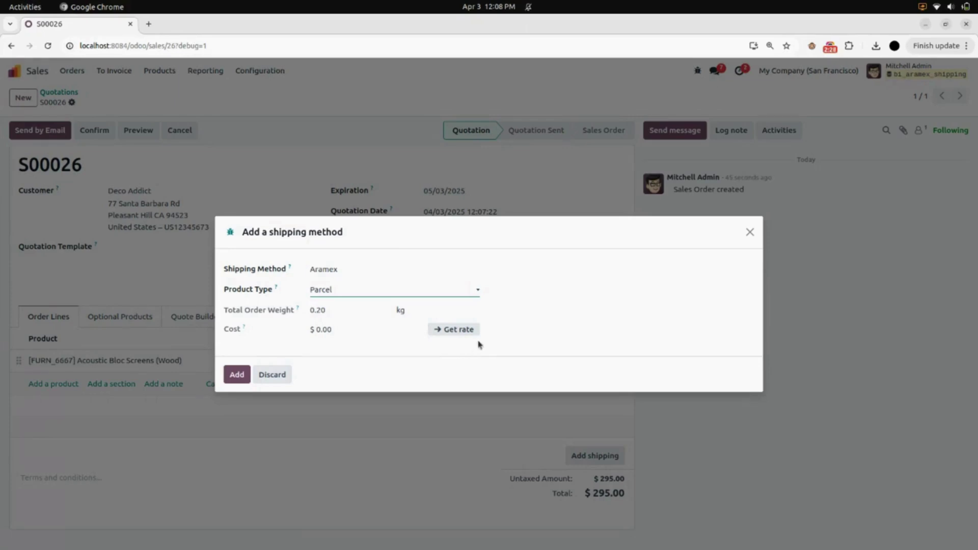
left_click(451, 330)
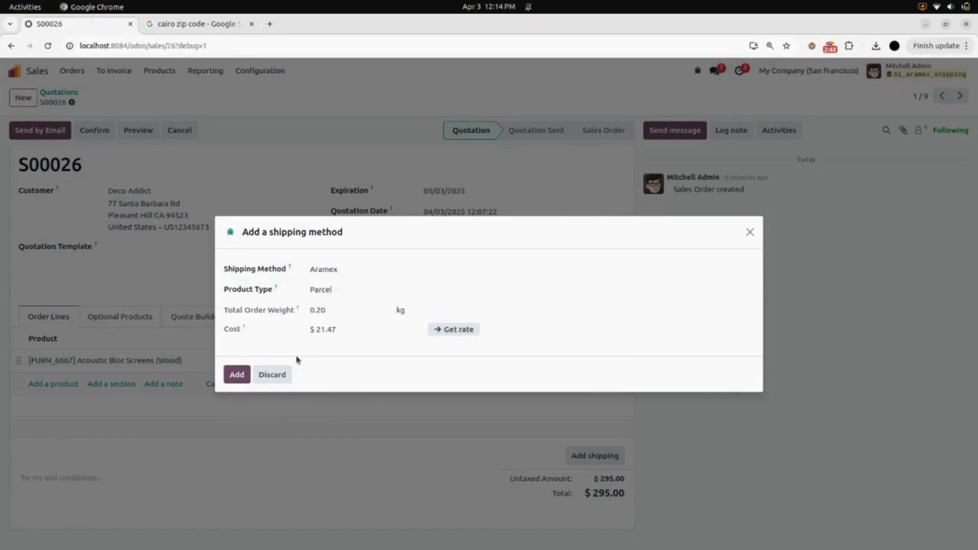
left_click(236, 375)
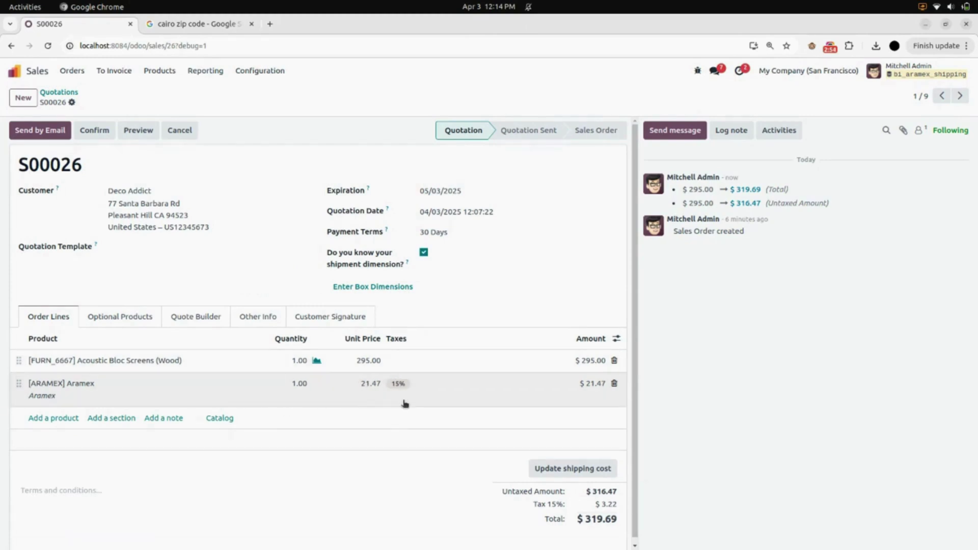
Confirm the quotation and view the additional shipping information on its delivery order
left_click(102, 131)
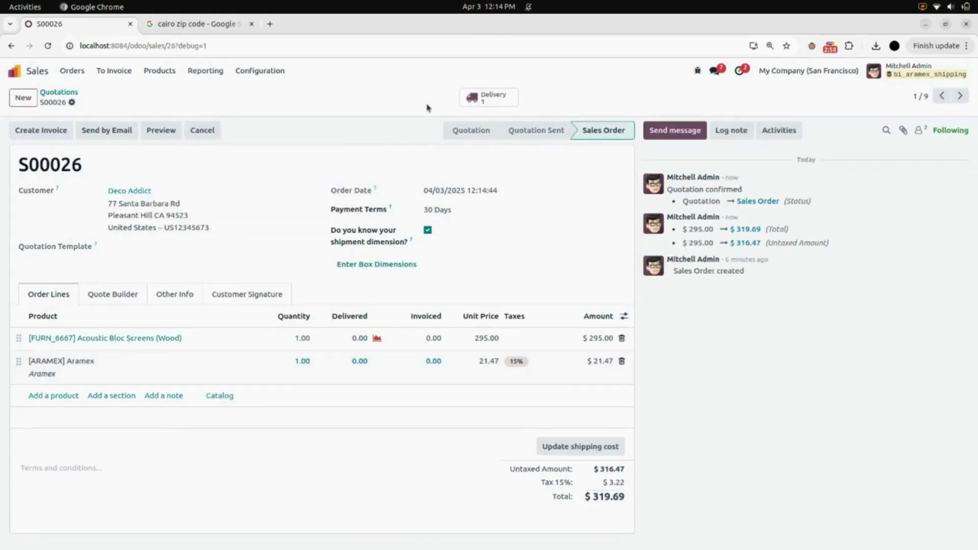
left_click(501, 104)
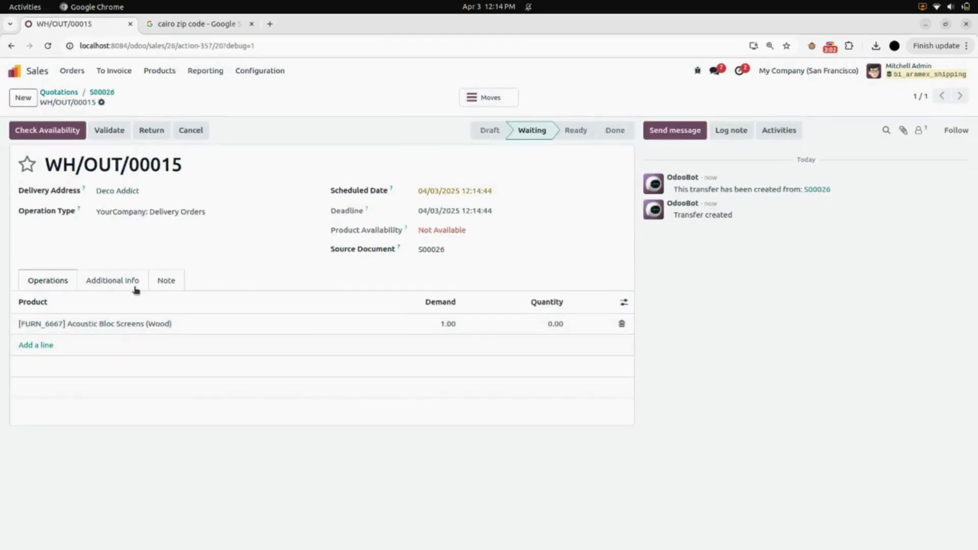
left_click(132, 286)
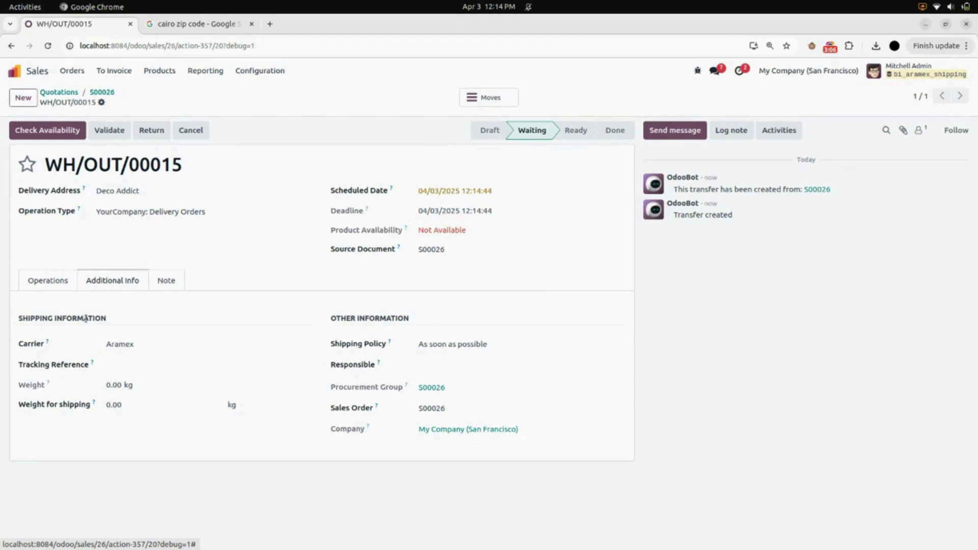
Set the Acoustic Bloc Screens quantity to 1 in the delivery order's operations and save the order
left_click(68, 282)
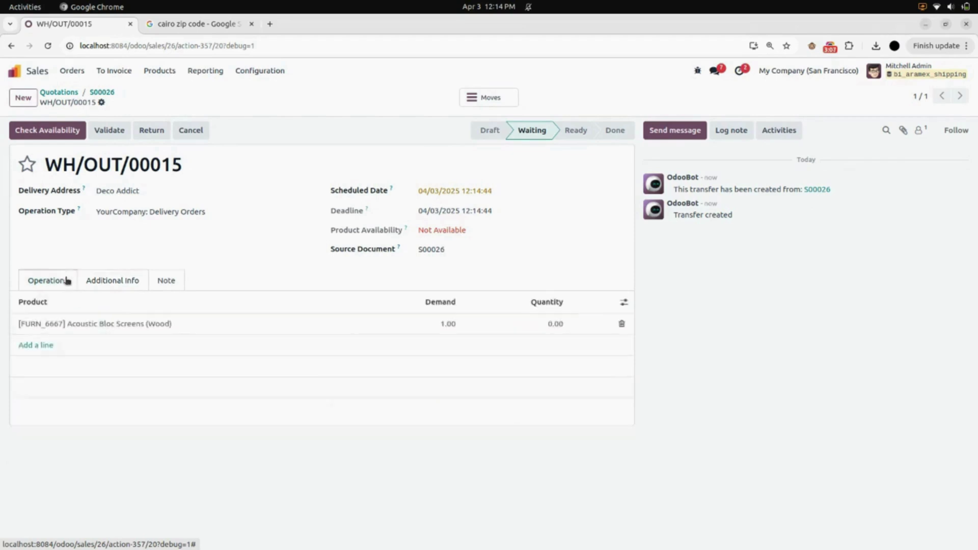
left_click(542, 323)
type("1")
left_click(668, 345)
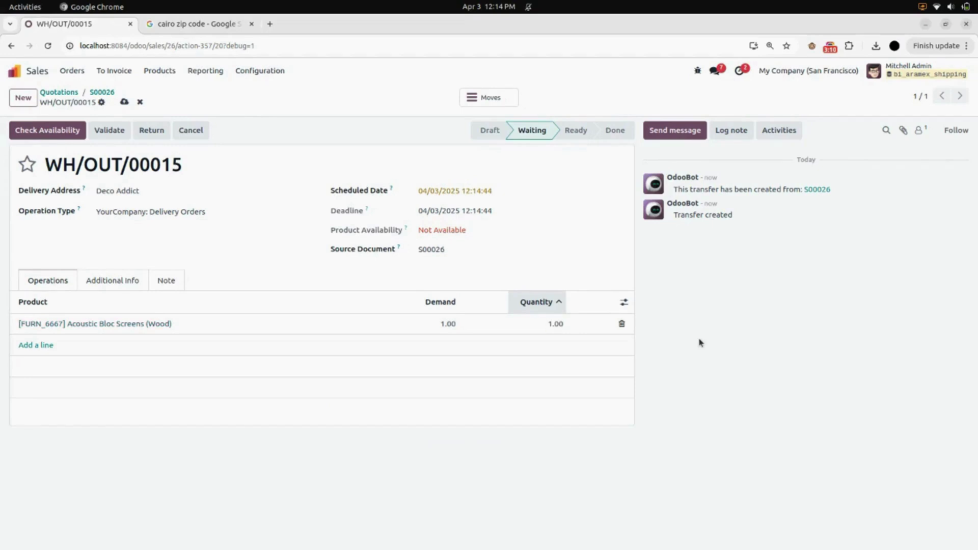
left_click(124, 102)
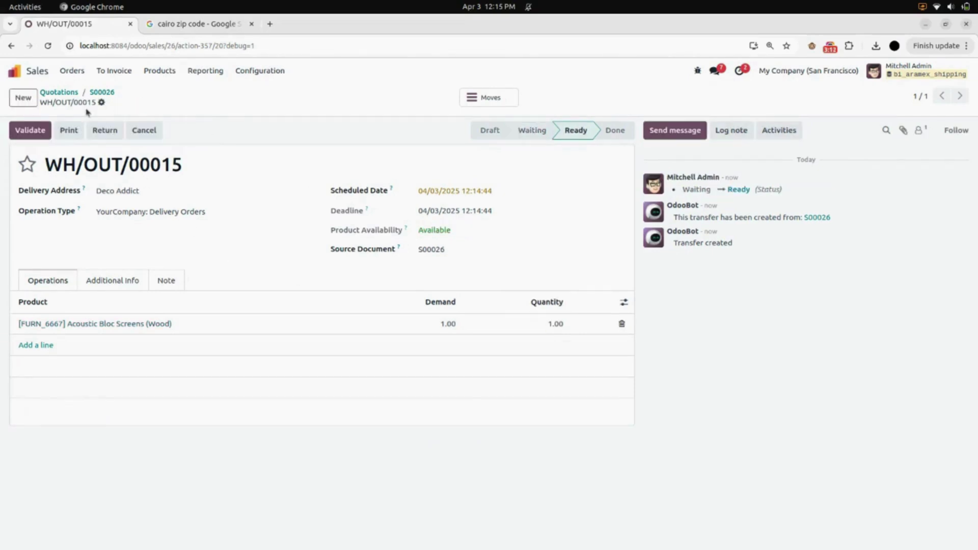
Validate the delivery order with SMS confirmation disabled and view its additional shipping information
left_click(31, 134)
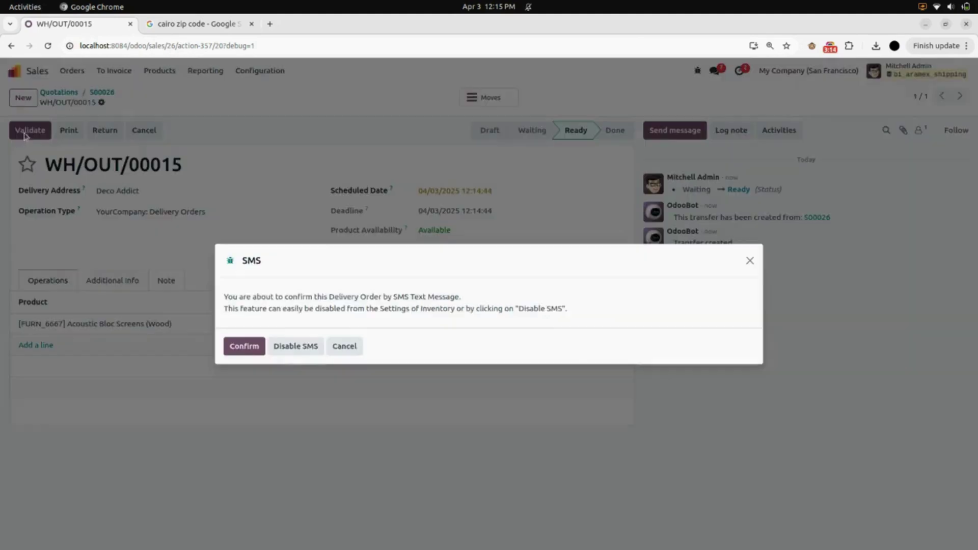
left_click(295, 348)
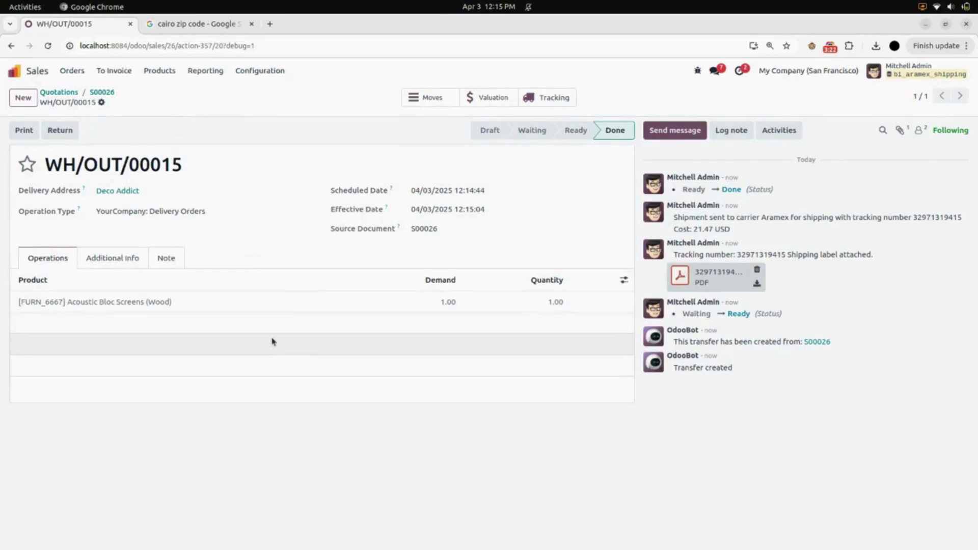
left_click(124, 261)
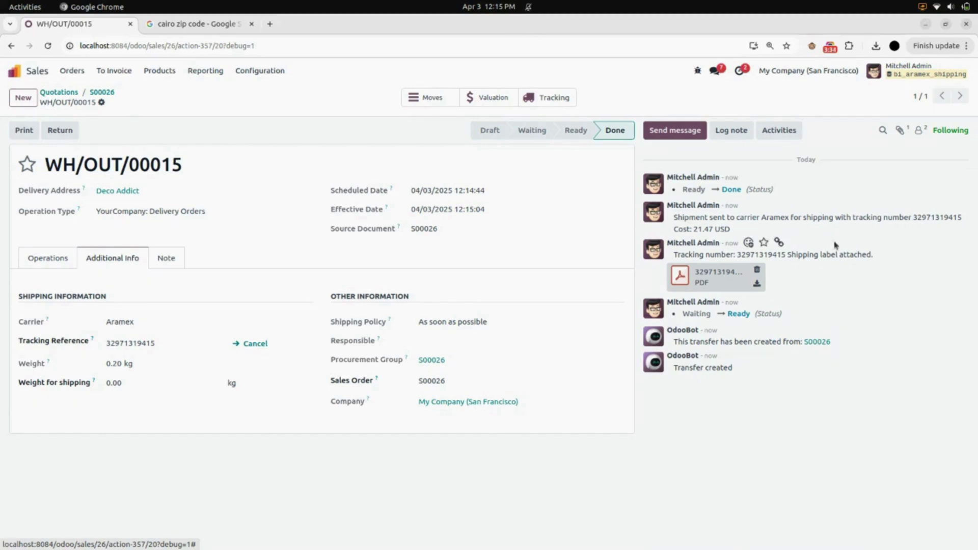
Examine the shipping label PDF attached to the delivery order and the shipment's tracking status on the Aramex website
left_click(707, 281)
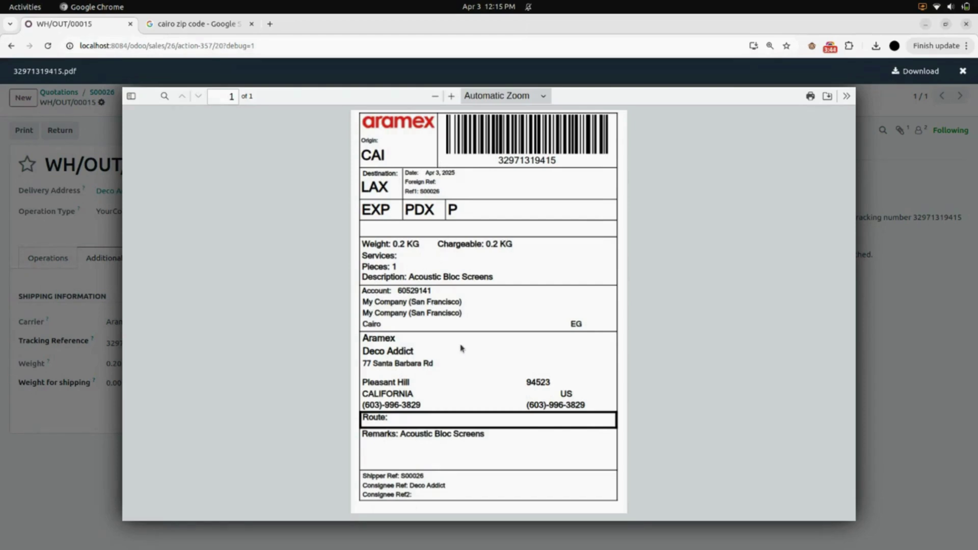
left_click(963, 70)
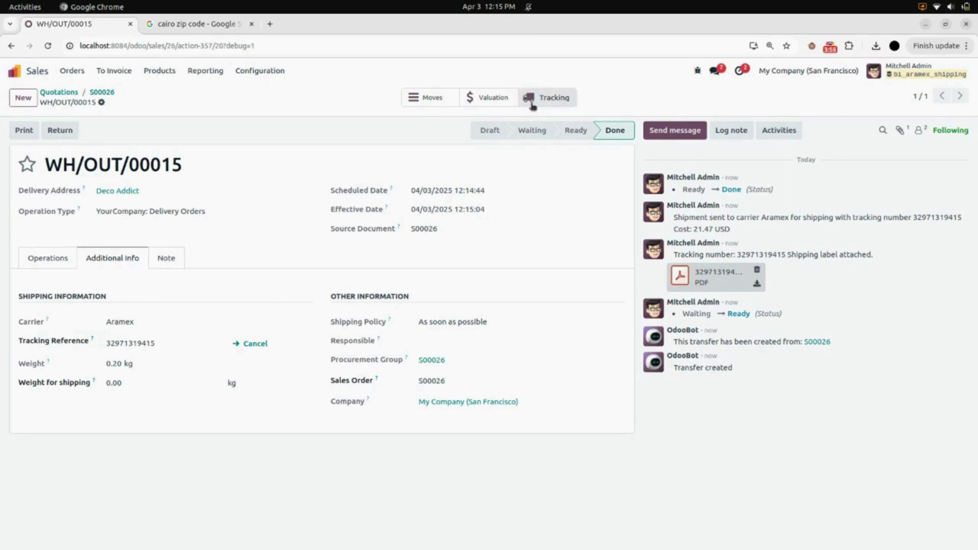
left_click(554, 100)
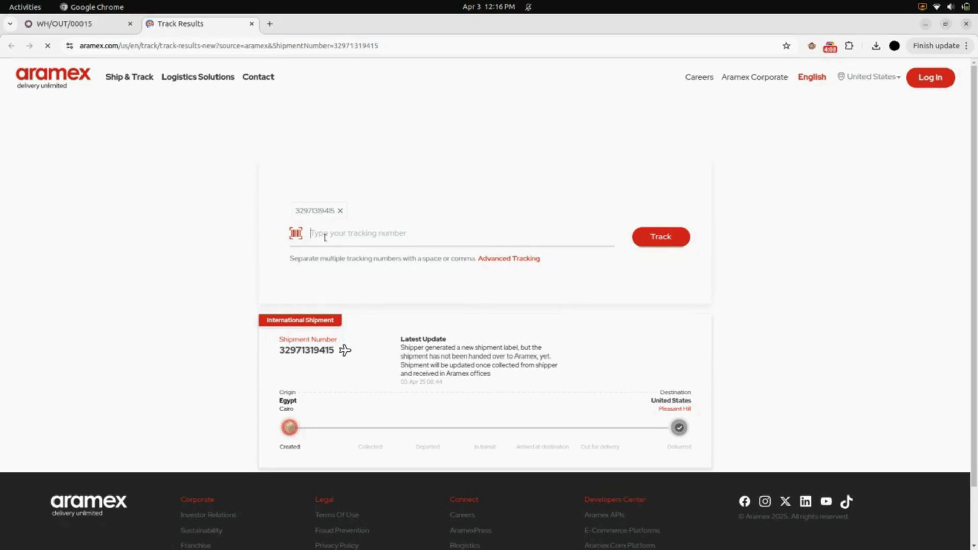
scroll(585, 255, "down", 2)
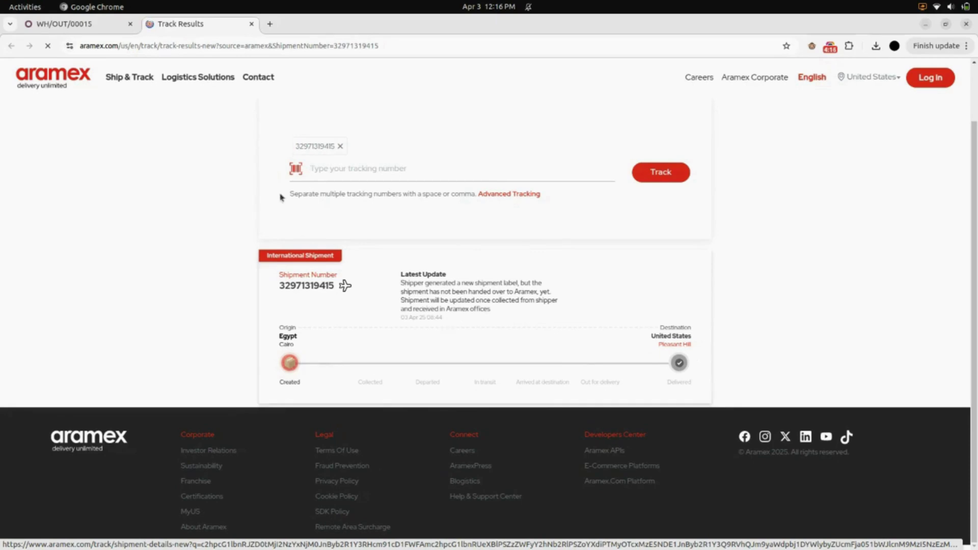
left_click(251, 24)
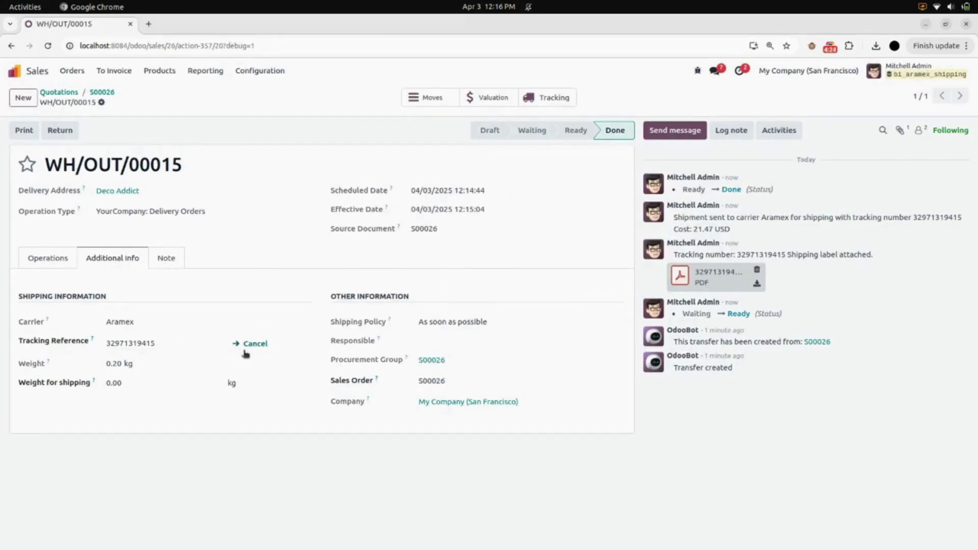
Cancel the delivery order's Aramex shipment and return to the home screen with all apps
left_click(264, 346)
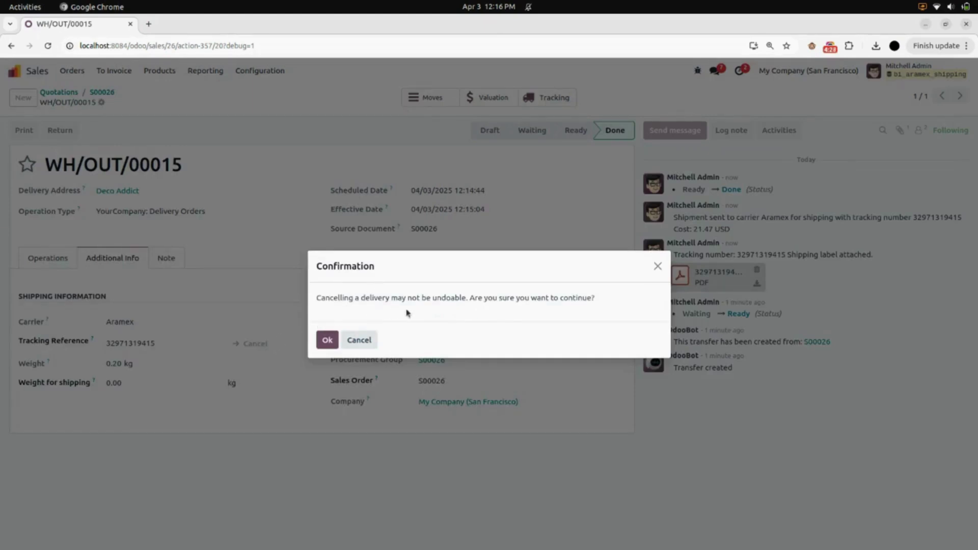
left_click(329, 341)
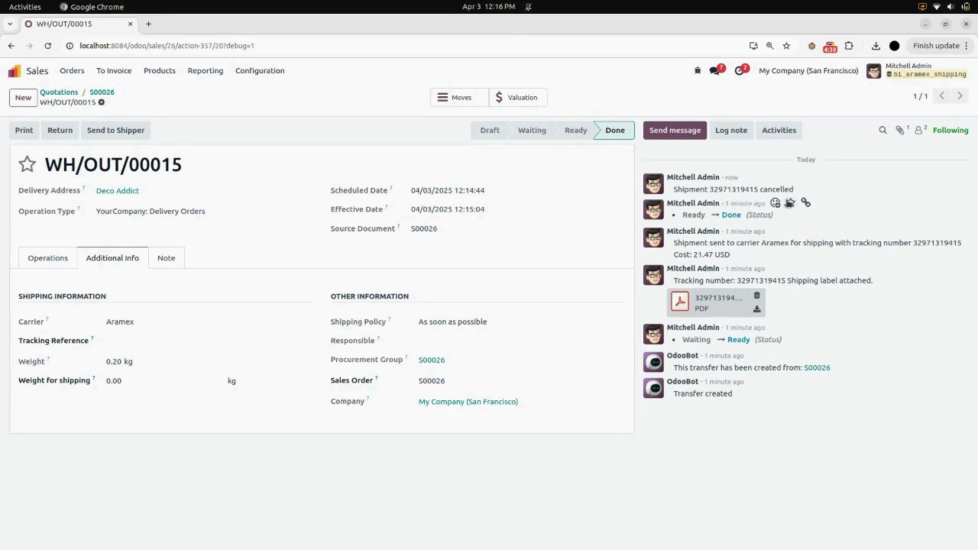
left_click(24, 74)
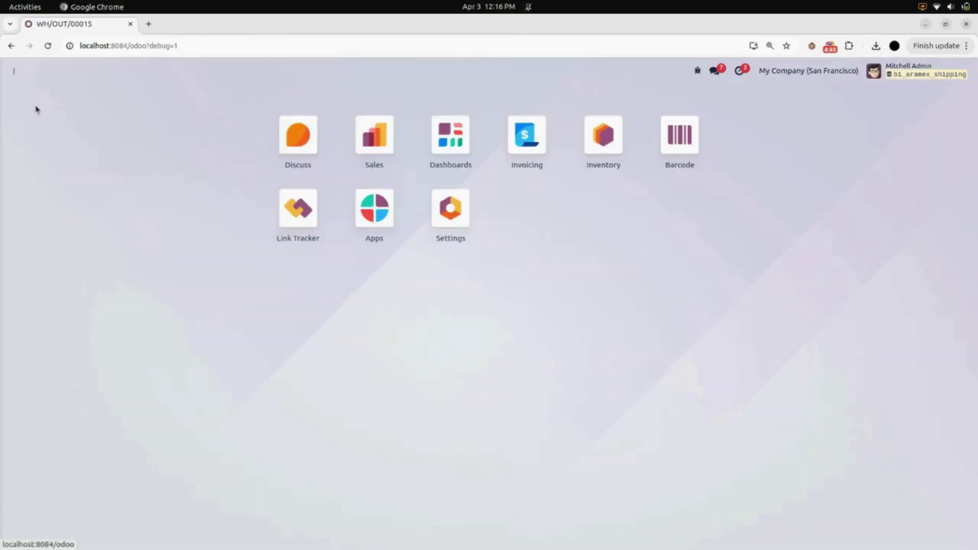